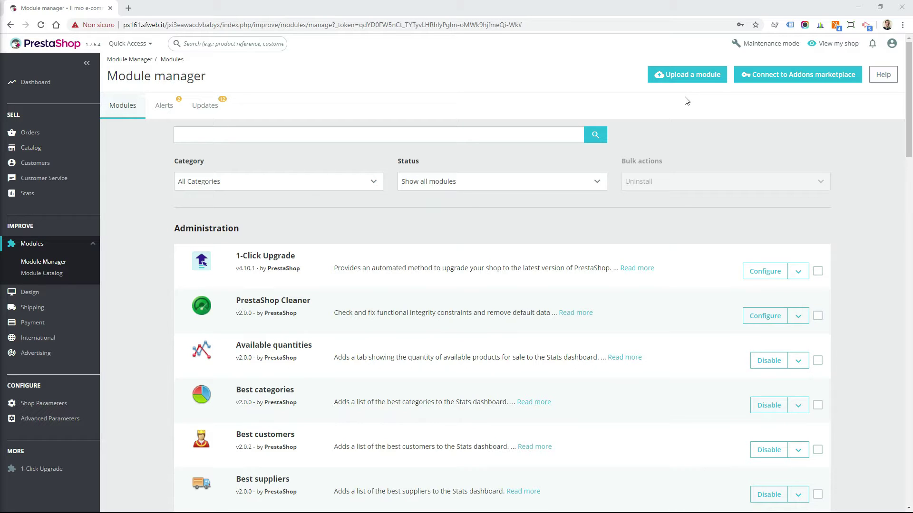
Upload the WhatsApp Live Chat With Customers module zip and open its Configure page.
left_click(684, 76)
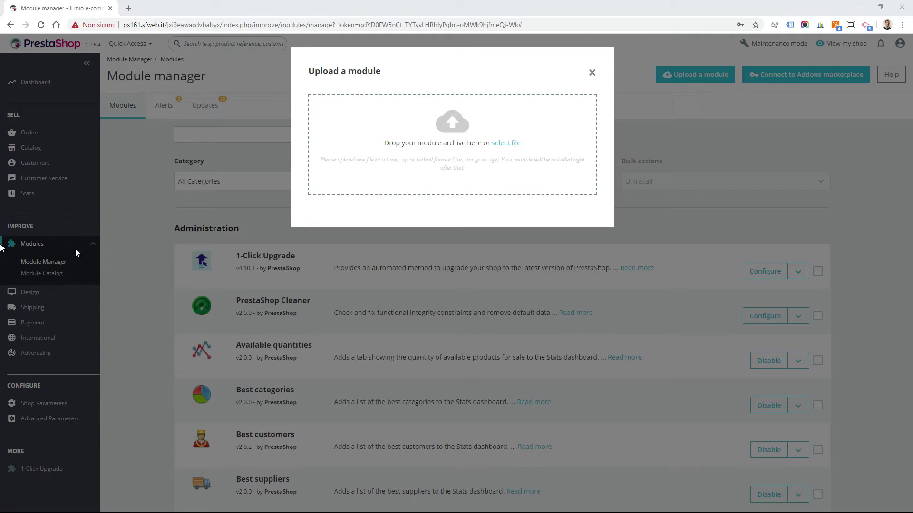
left_click_drag(1, 84, 339, 142)
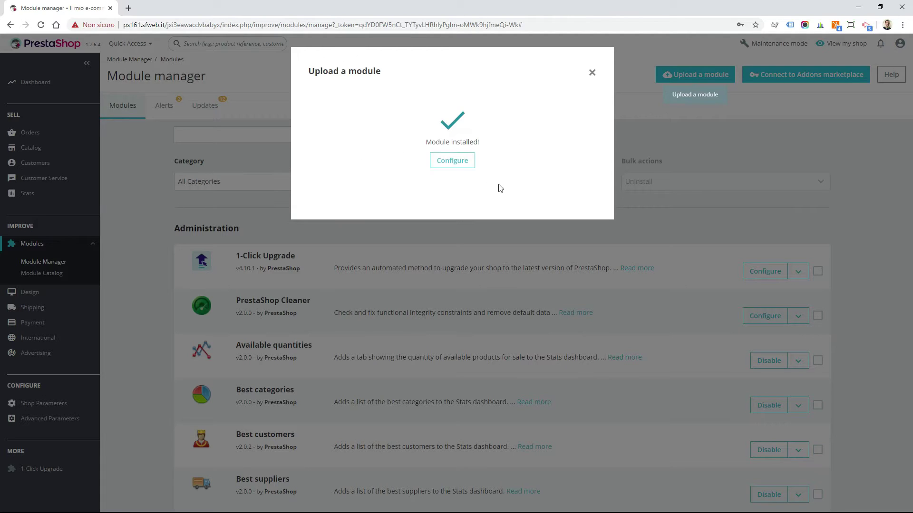
left_click(458, 167)
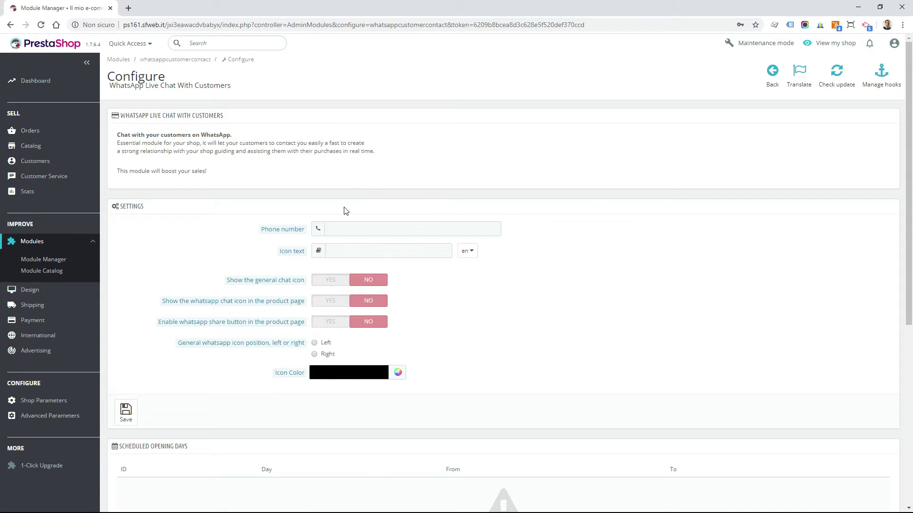
Fill in the saved shop phone number and set the icon text to 'Contact us on Whatsapp'.
left_click(338, 229)
type("39")
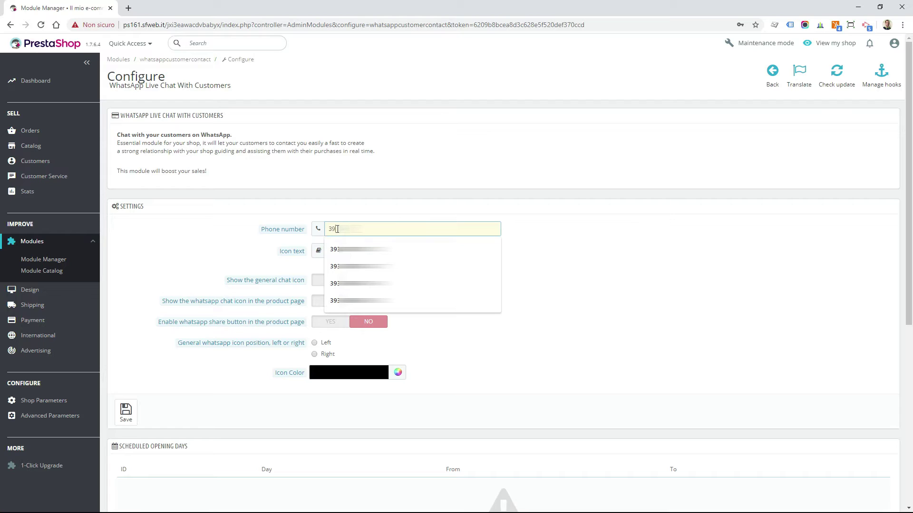
left_click(357, 249)
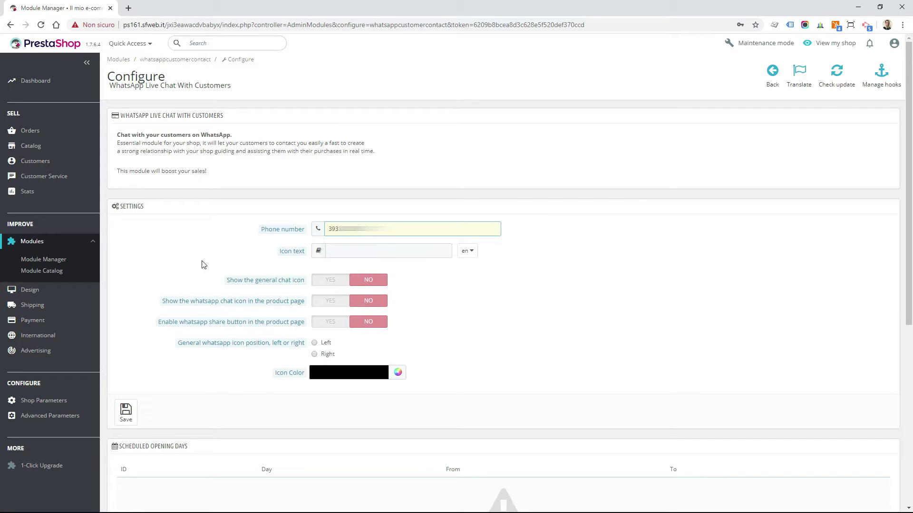
left_click(204, 259)
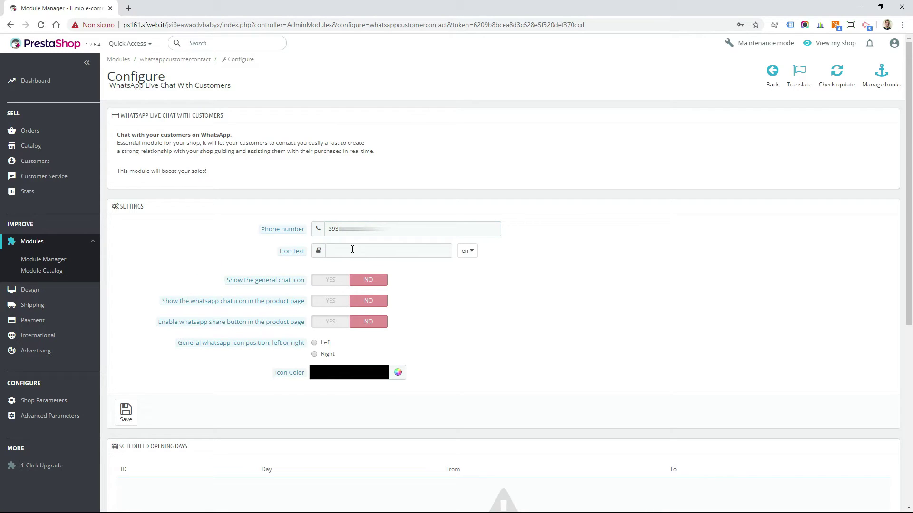
left_click(352, 249)
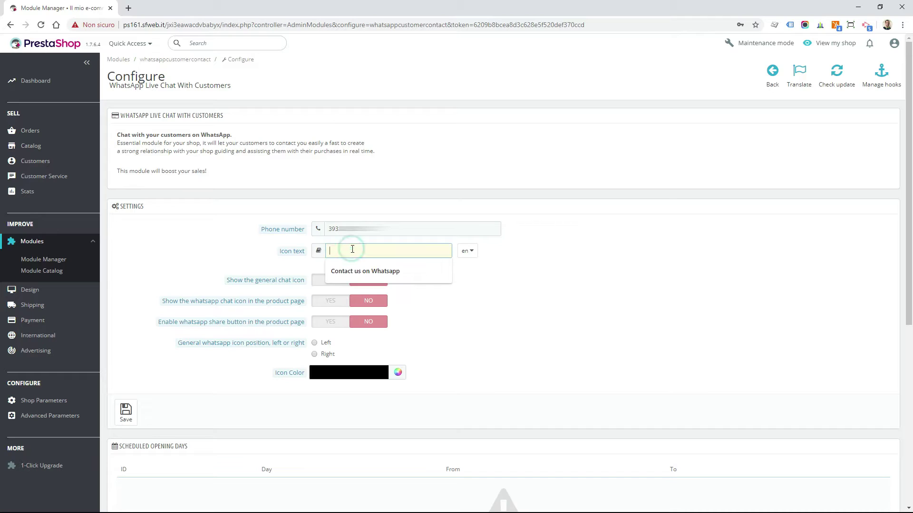
left_click(375, 271)
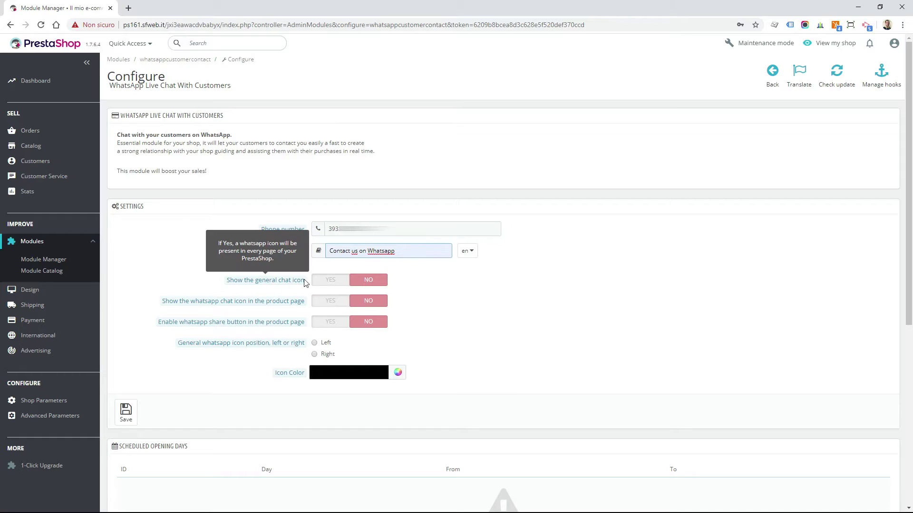
Turn on the general chat icon, the product-page chat icon and the share button.
left_click(327, 284)
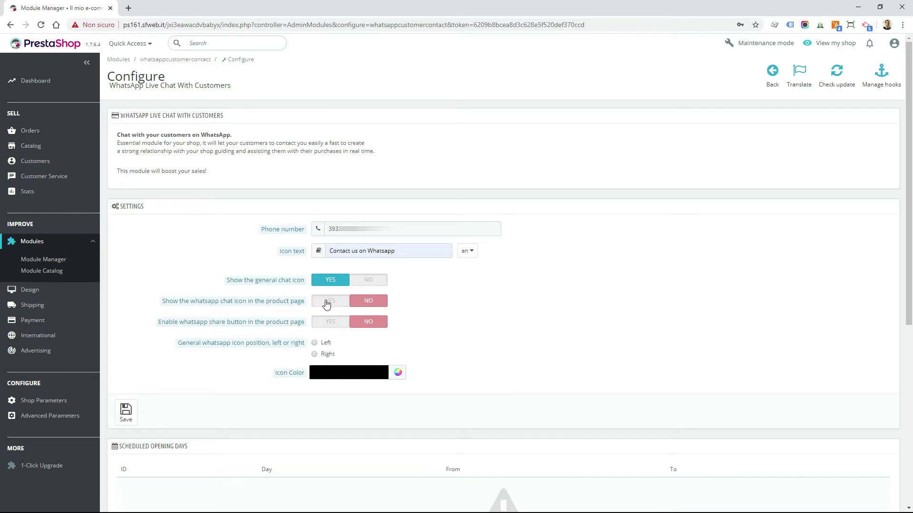
left_click(327, 302)
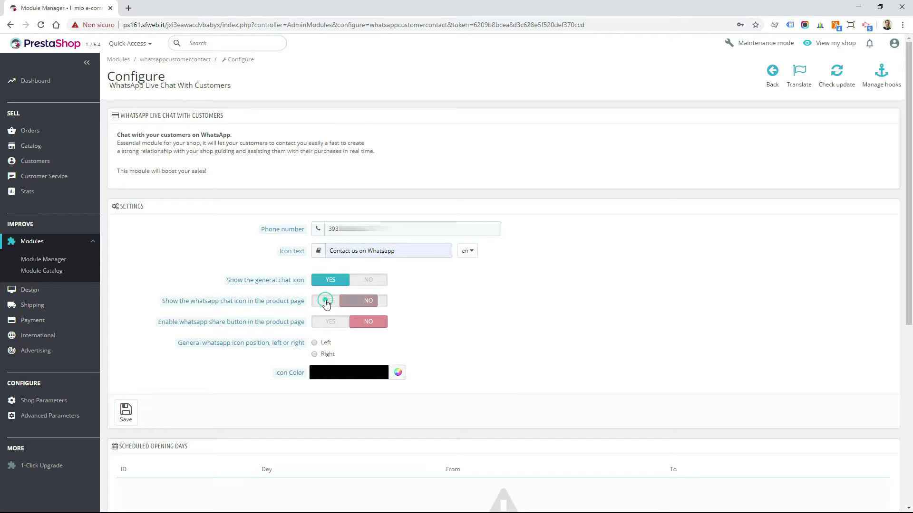
left_click(322, 326)
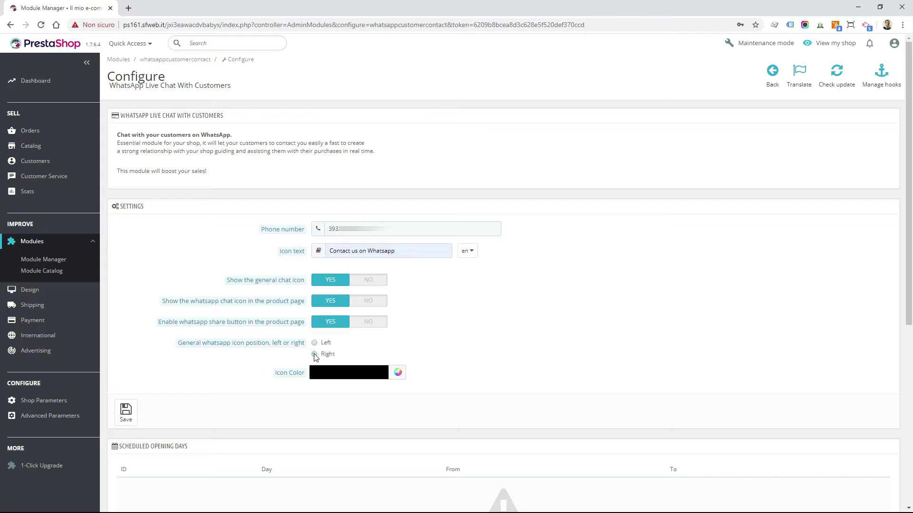
Place the chat icon on the right in green #17b600 and save the settings.
left_click(314, 355)
left_click(398, 372)
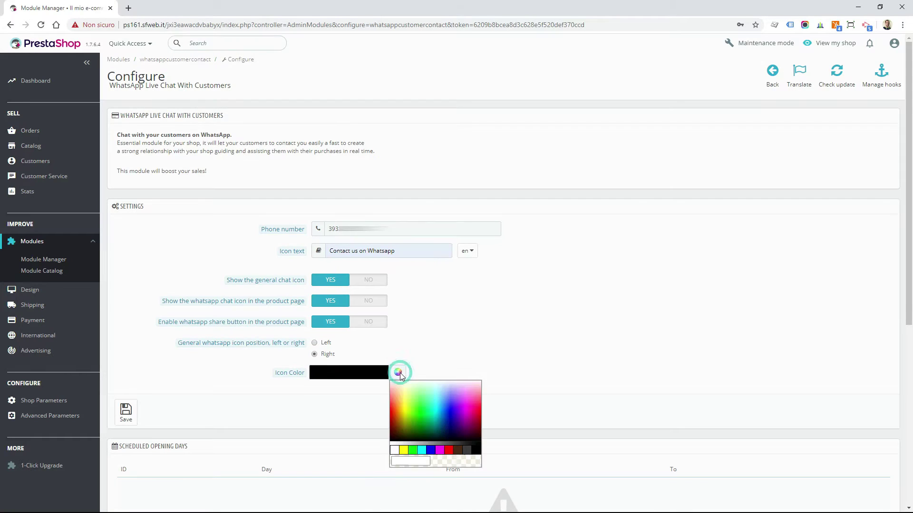
left_click_drag(420, 413, 420, 421)
left_click(125, 411)
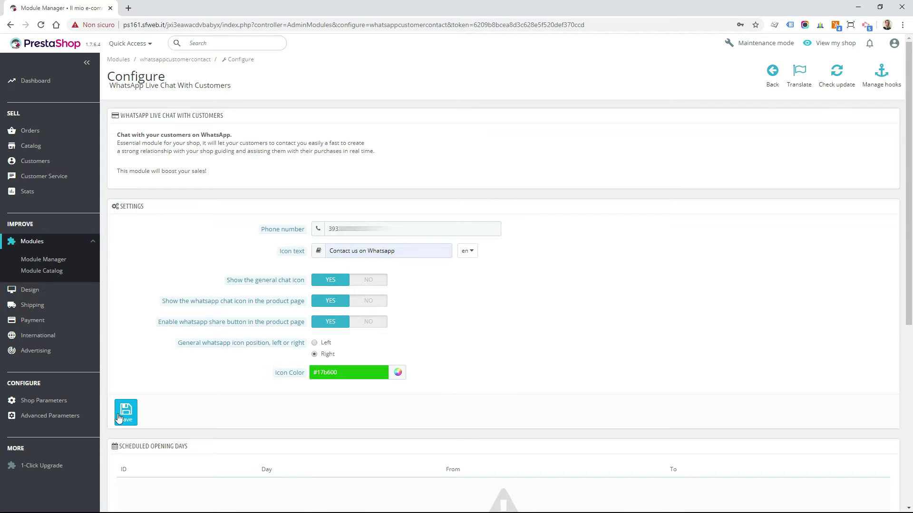
Add an opening-days schedule from 09:00 to 18:00 for Monday through Saturday.
scroll(198, 398, "down", 2)
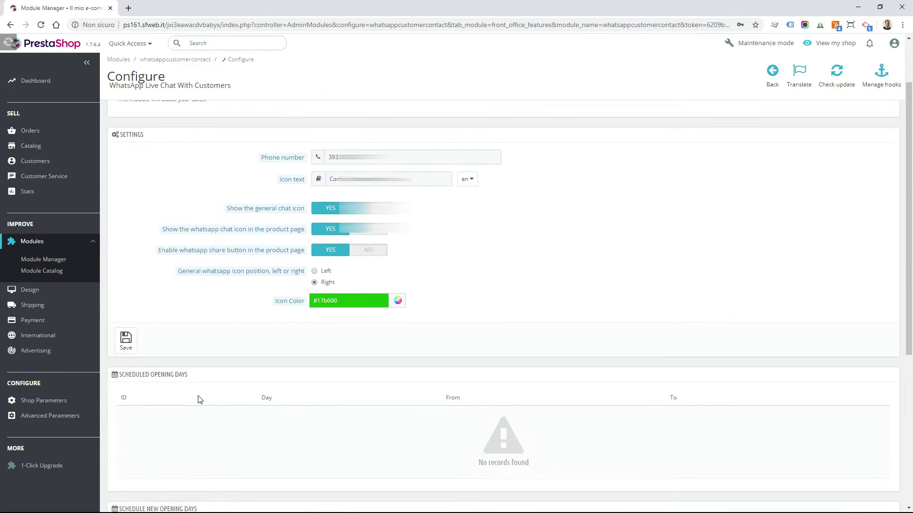
scroll(197, 394, "down", 2)
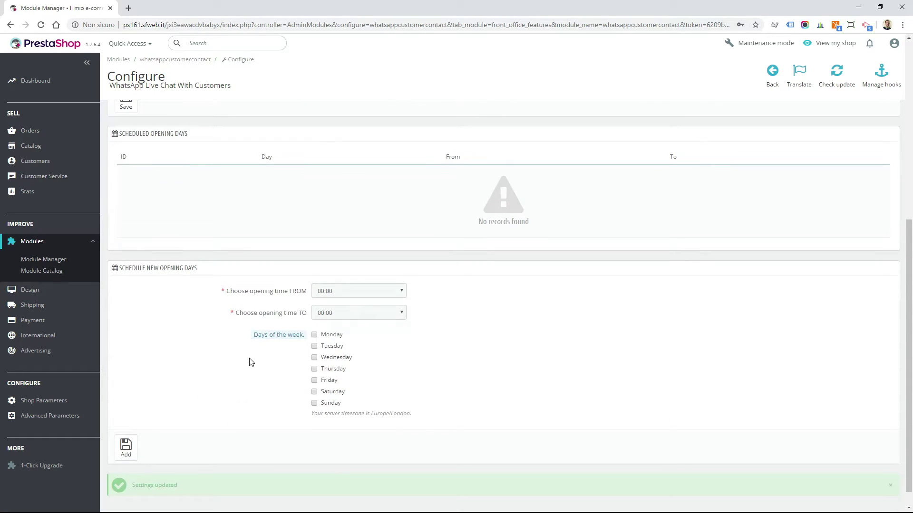
left_click(366, 274)
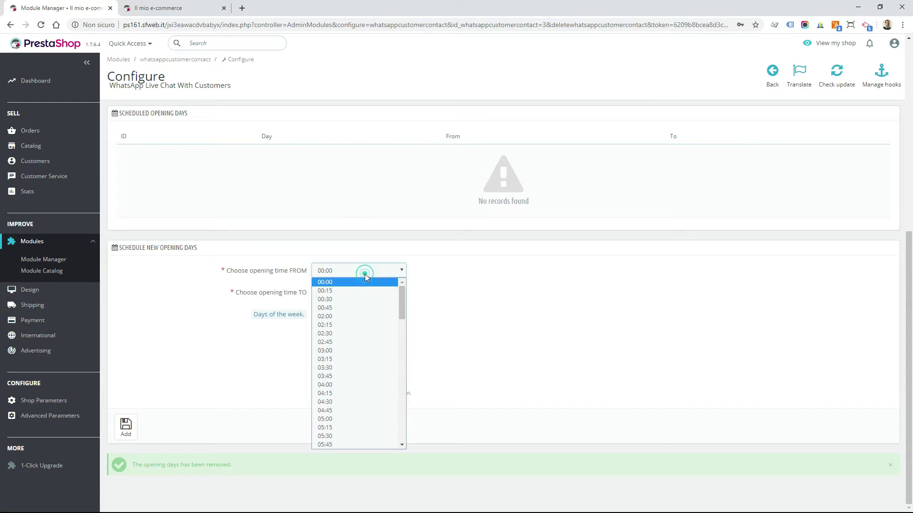
left_click(402, 402)
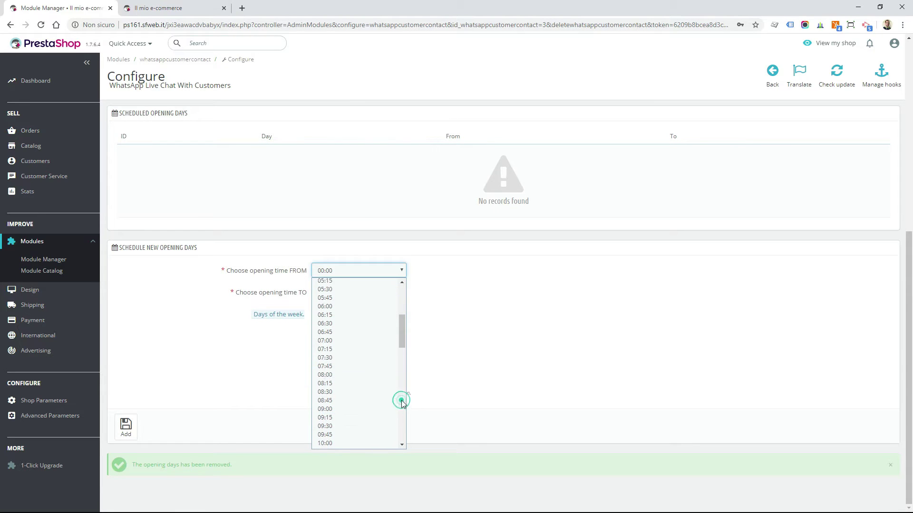
left_click(333, 407)
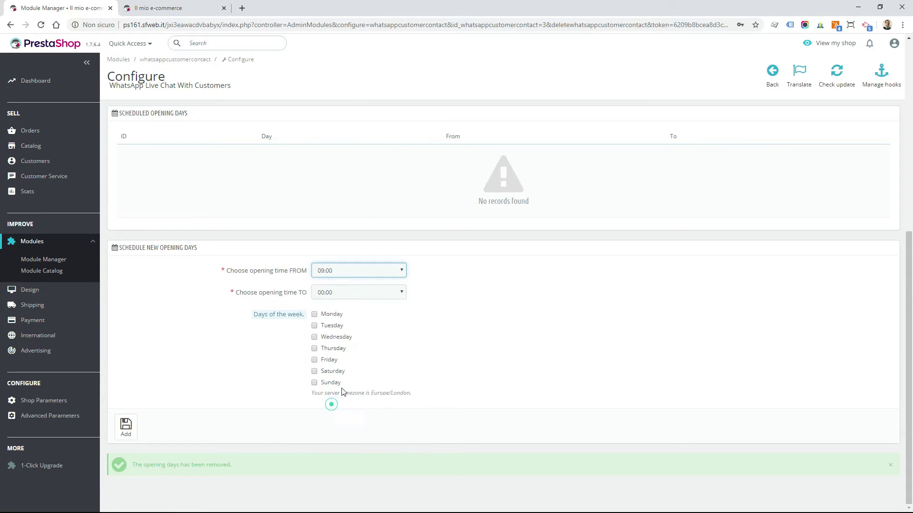
left_click(354, 291)
left_click(373, 327)
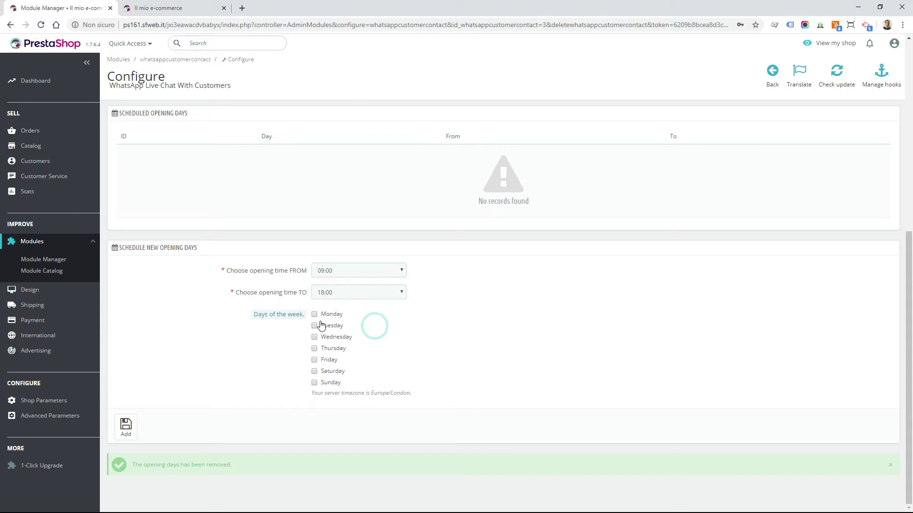
left_click(328, 314)
left_click(333, 337)
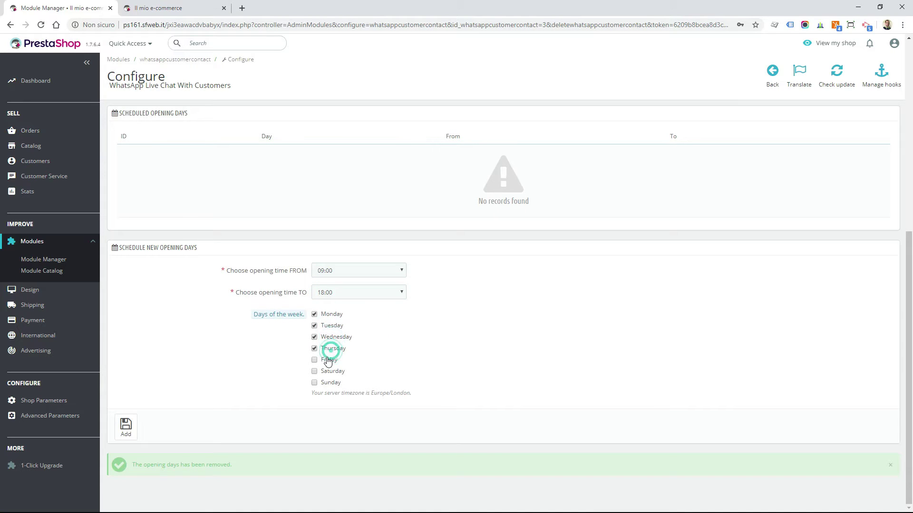
left_click(331, 360)
left_click(125, 427)
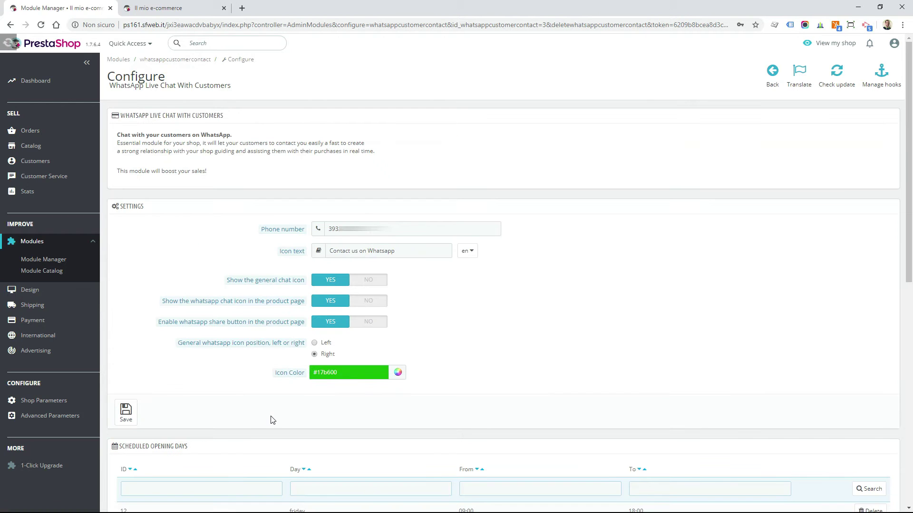
Reload the storefront to show the green 'Contact us on Whatsapp' button and open its WhatsApp chat.
left_click(185, 8)
right_click(127, 142)
left_click(136, 170)
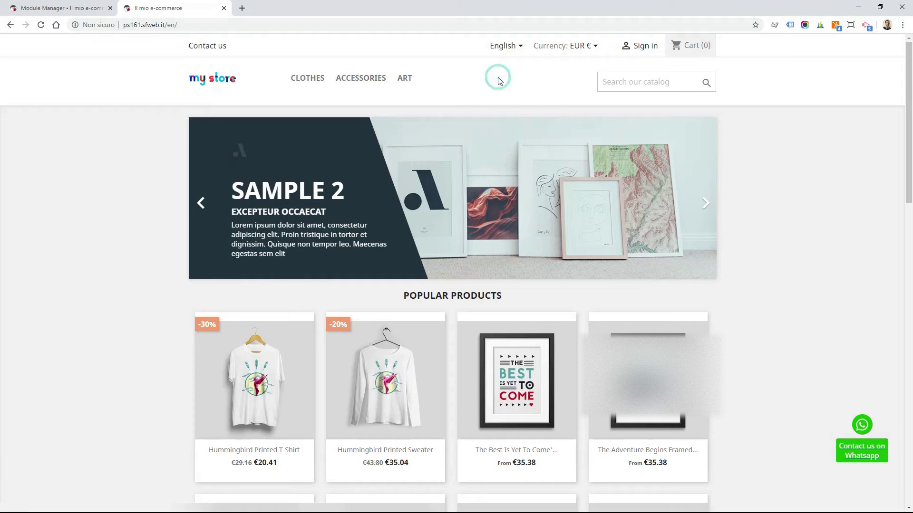
double_click(114, 198)
left_click(142, 330)
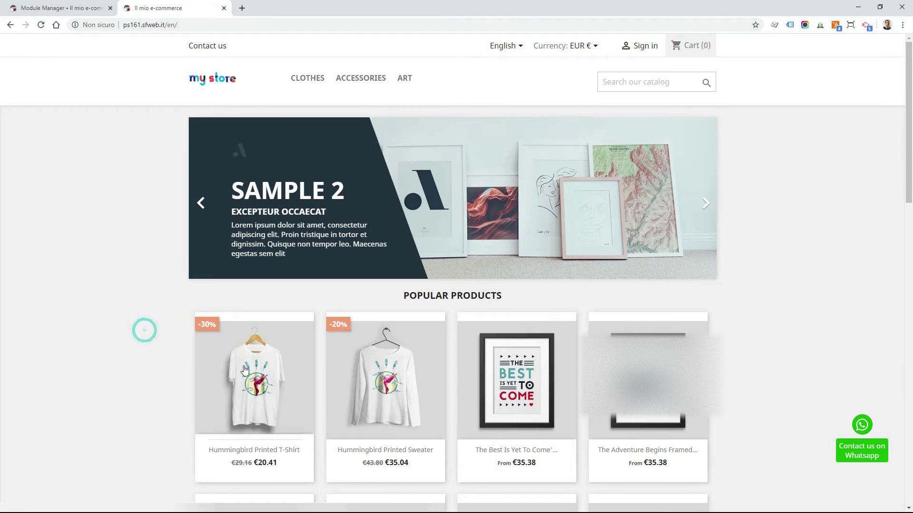
Open the Hummingbird Printed T-Shirt product page.
left_click(244, 369)
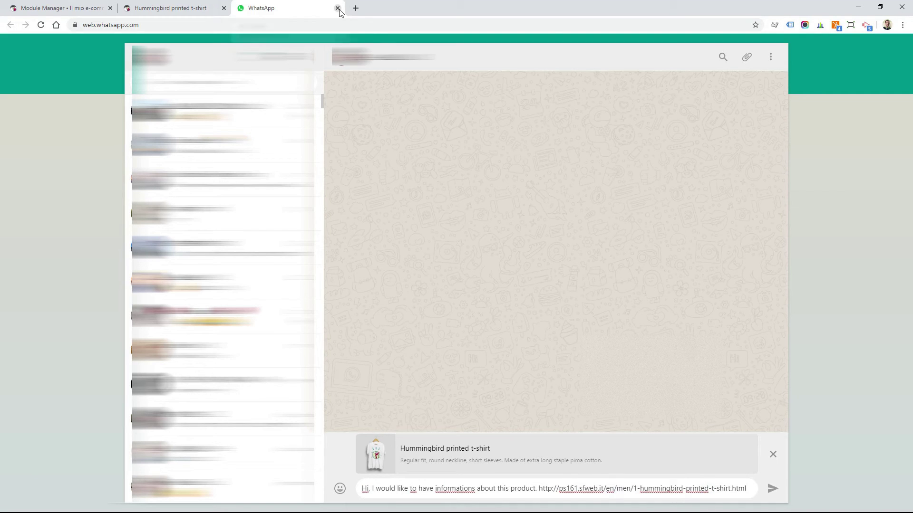
Confirm leaving the WhatsApp page and tick four frequently contacted recipients for the shared T-shirt.
left_click(338, 8)
left_click(503, 80)
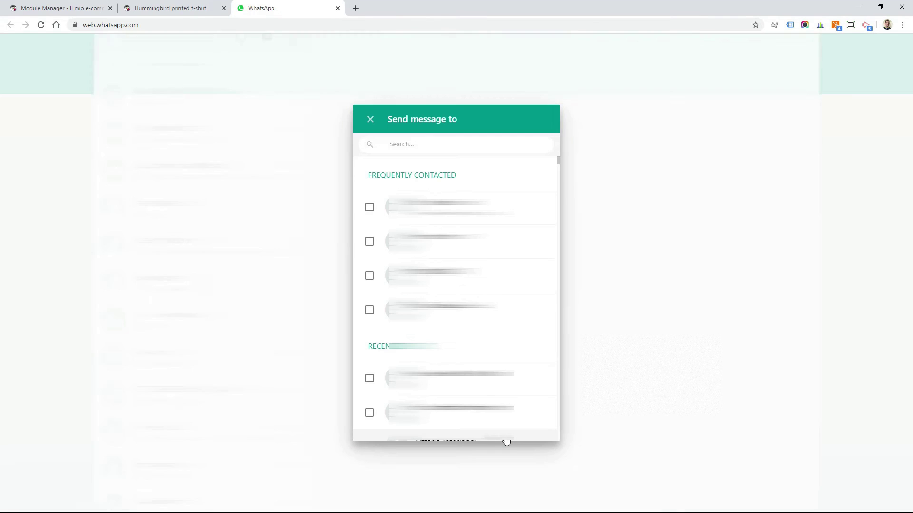
left_click(369, 208)
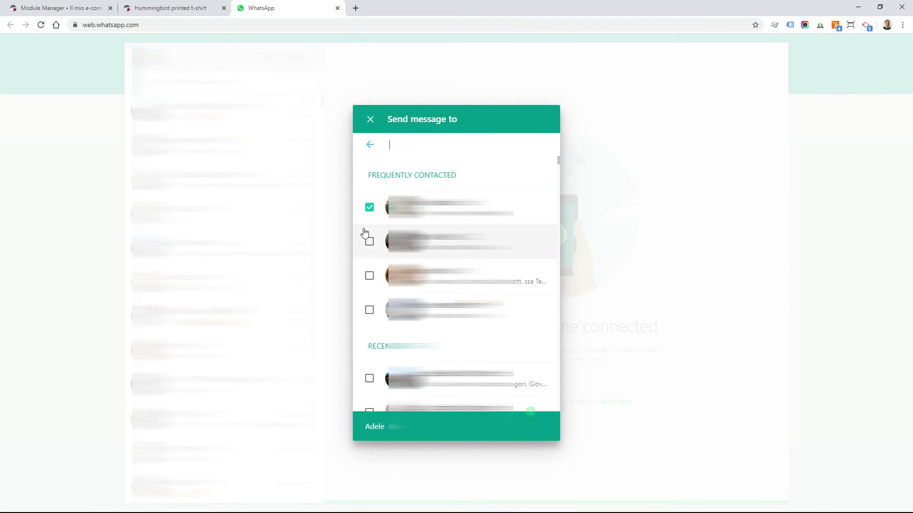
left_click(369, 240)
left_click(369, 276)
left_click(368, 309)
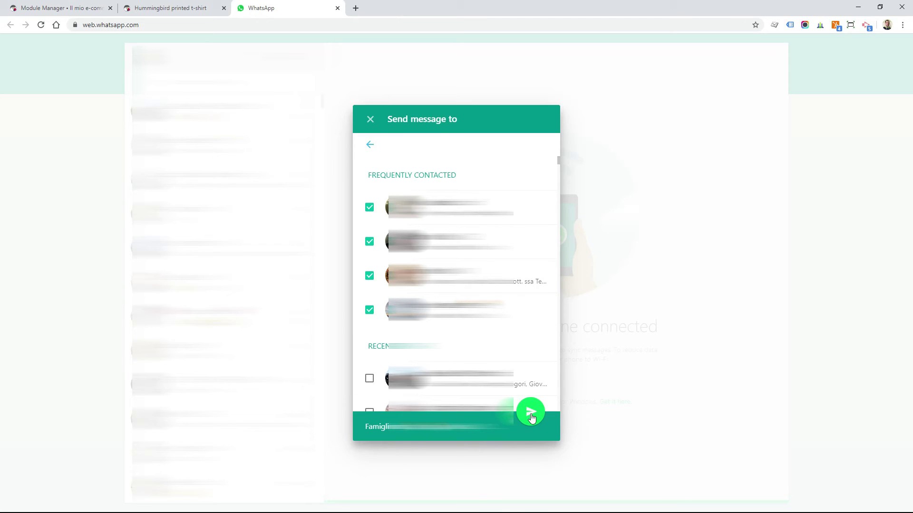
Turn off the general chat icon, save, and reload the product page to verify it's gone.
left_click(338, 8)
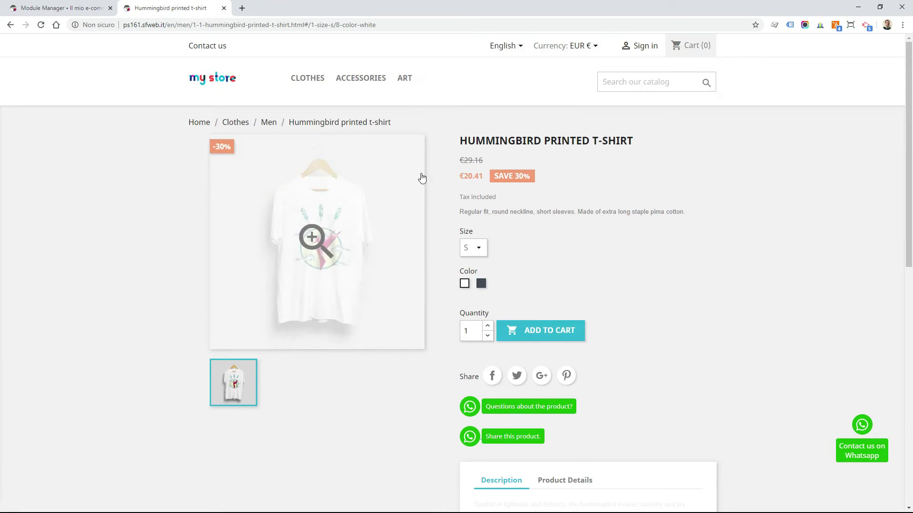
left_click(76, 8)
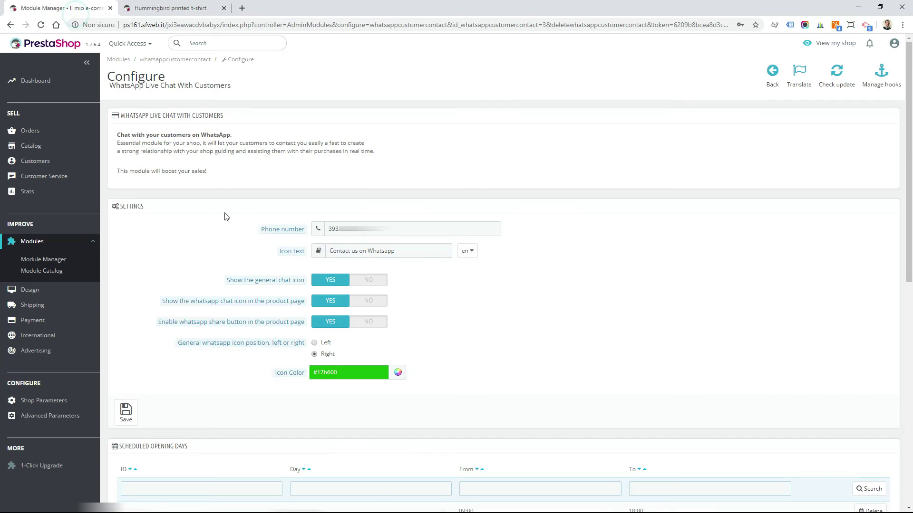
left_click(367, 280)
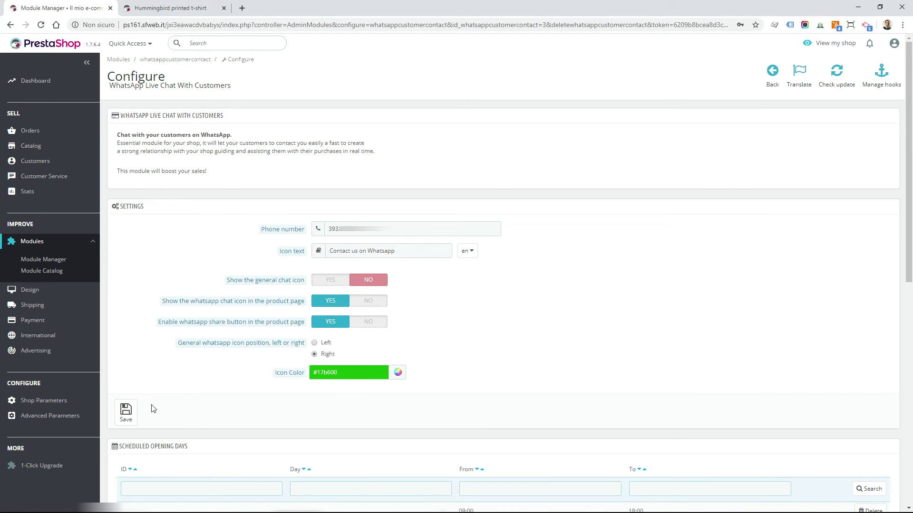
left_click(133, 421)
left_click(185, 14)
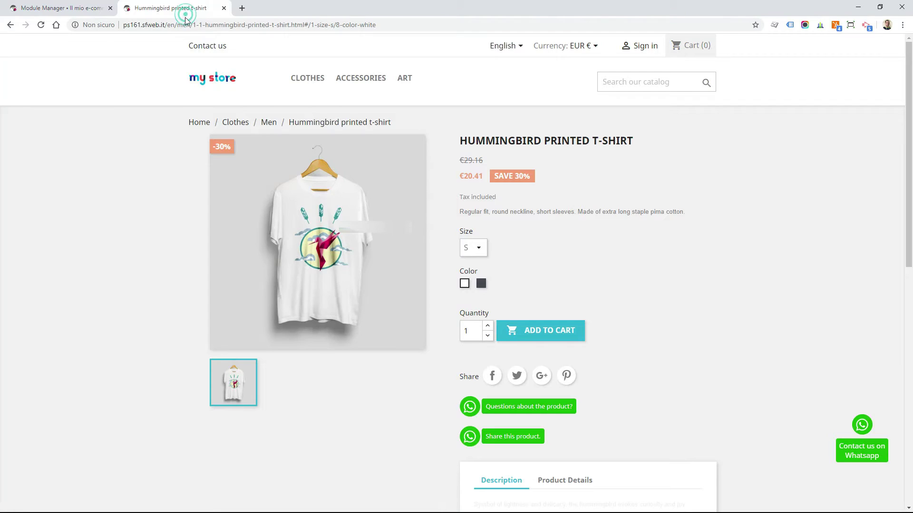
right_click(147, 226)
left_click(173, 254)
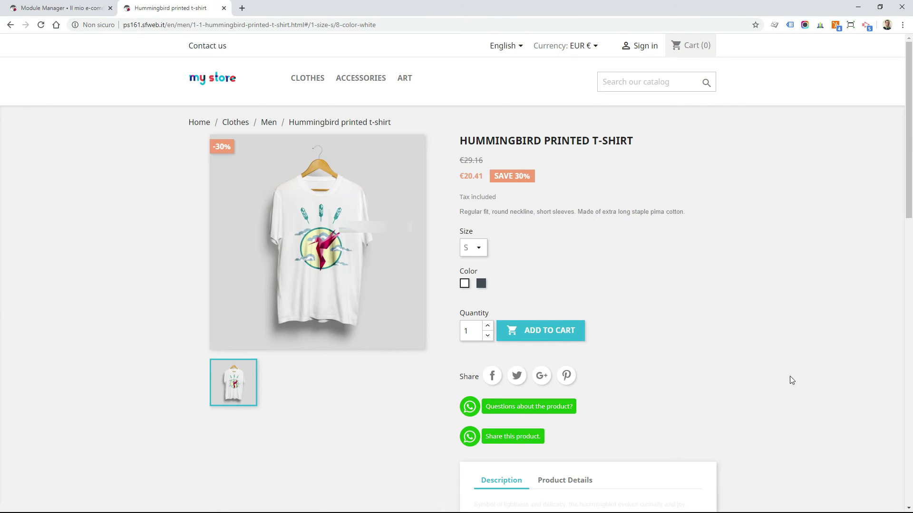
Hide the product-page chat icon, save, and reload the product page to check.
left_click(59, 8)
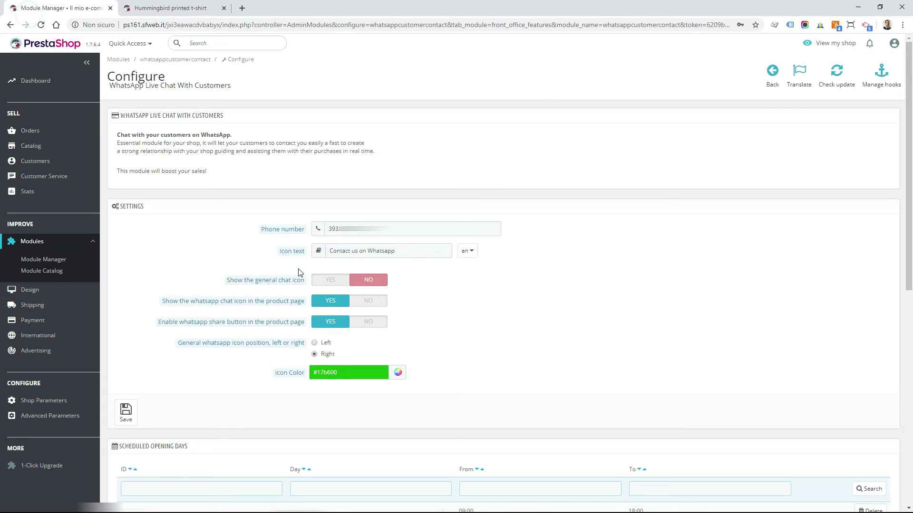
left_click(369, 301)
left_click(126, 412)
left_click(158, 5)
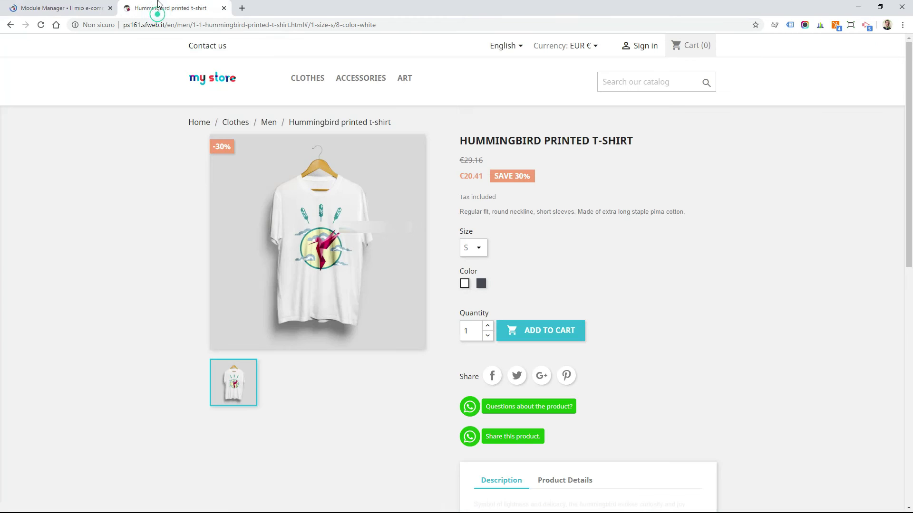
right_click(166, 253)
left_click(182, 282)
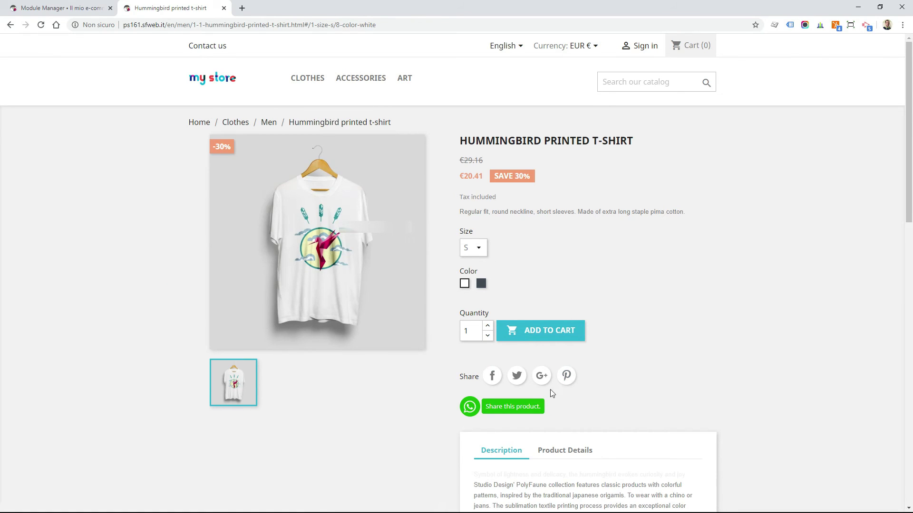
Disable the WhatsApp share button and reload the product page to check.
left_click(87, 9)
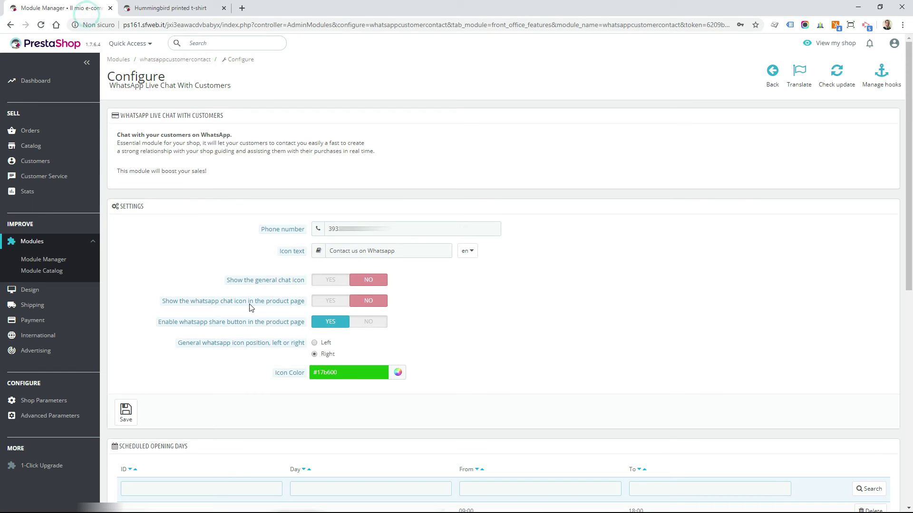
left_click(366, 325)
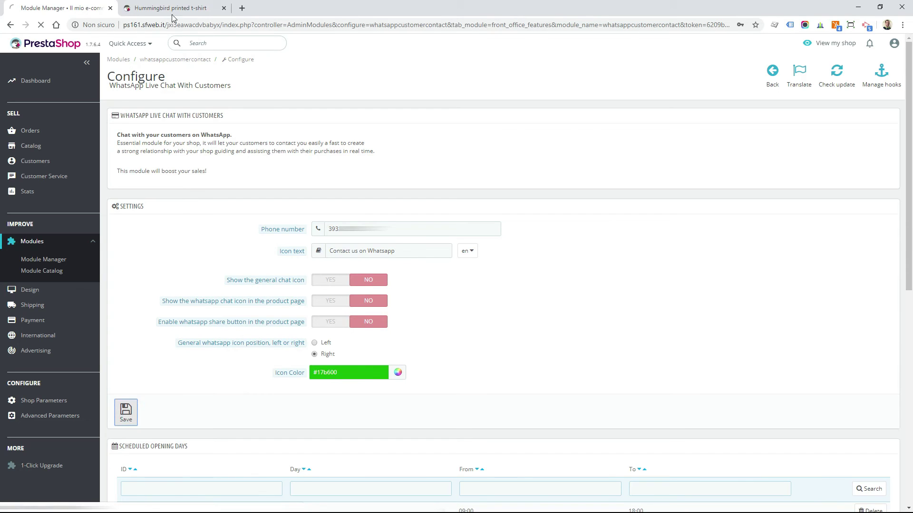
left_click(172, 8)
right_click(142, 289)
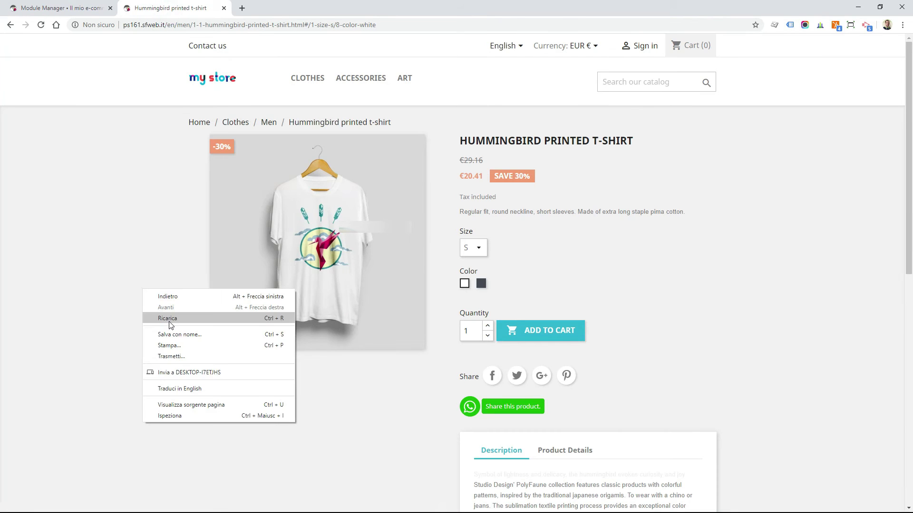
left_click(166, 317)
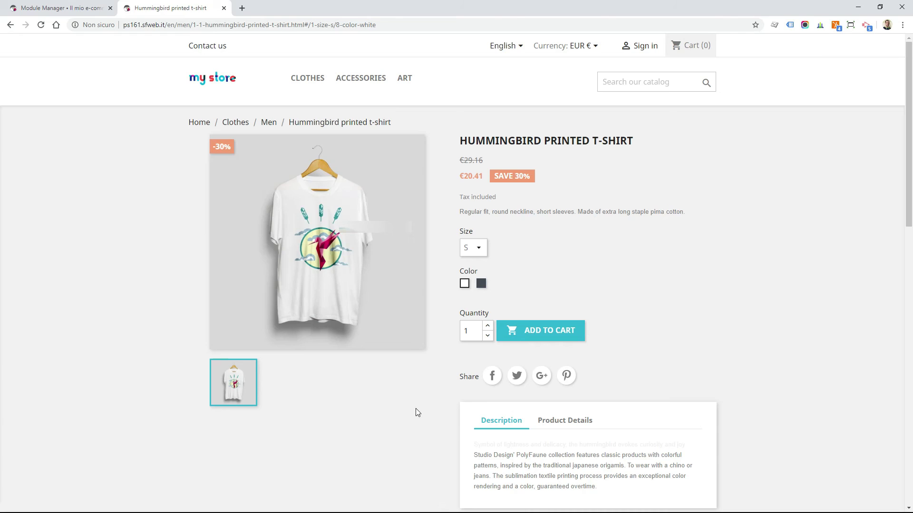
Re-enable all three WhatsApp display options, save, and reload the product page.
left_click(30, 9)
left_click(330, 280)
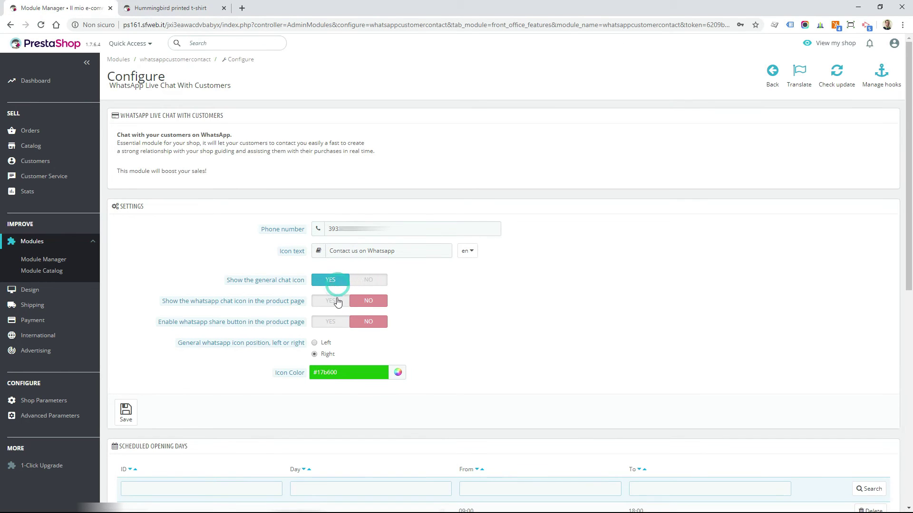
left_click(330, 300)
left_click(332, 322)
left_click(126, 413)
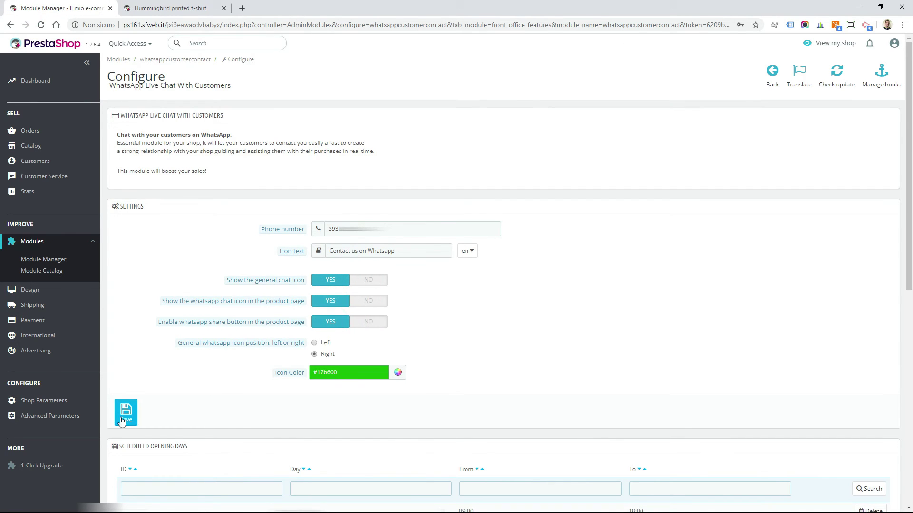
left_click(168, 9)
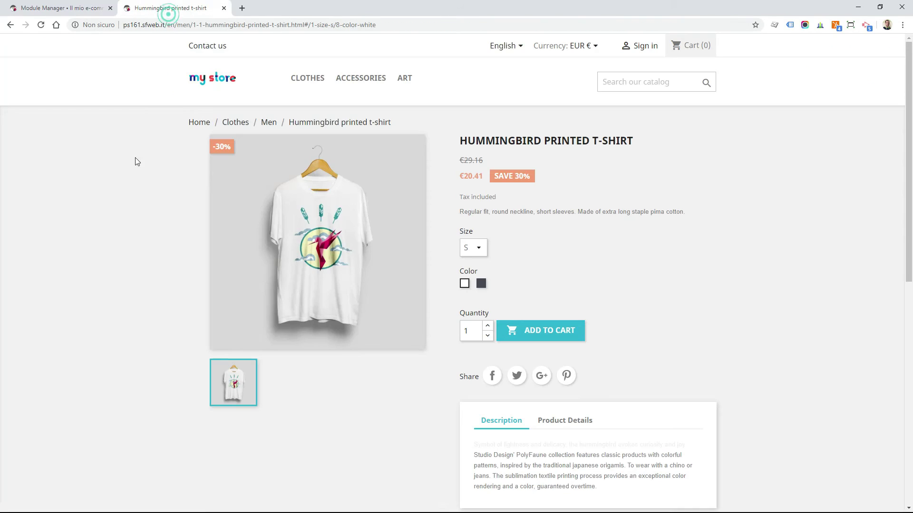
right_click(135, 224)
left_click(140, 253)
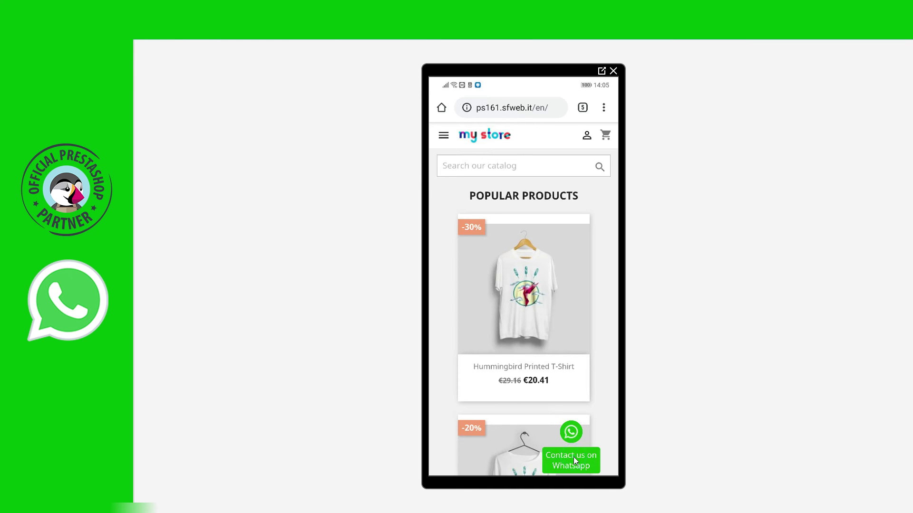
On the phone, open WhatsApp via 'Contact us on Whatsapp', then return to the store in Chrome.
left_click(574, 457)
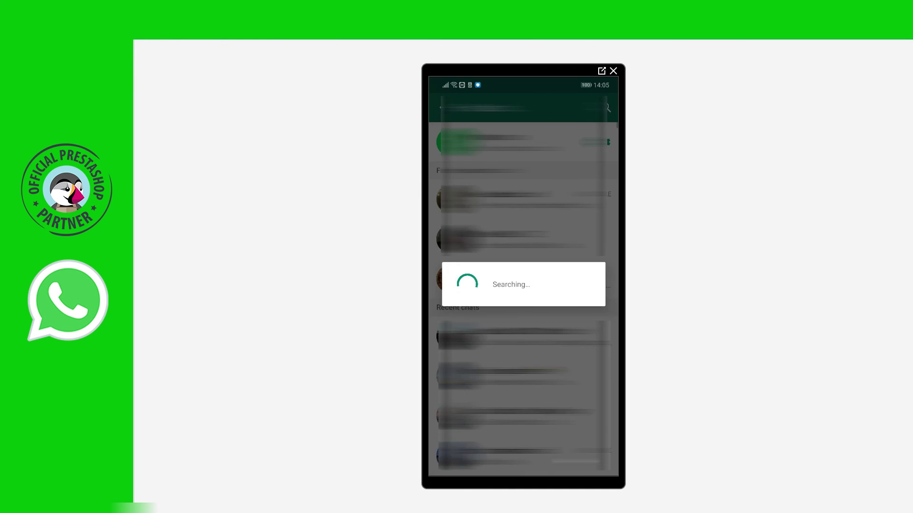
left_click_drag(522, 470, 522, 333)
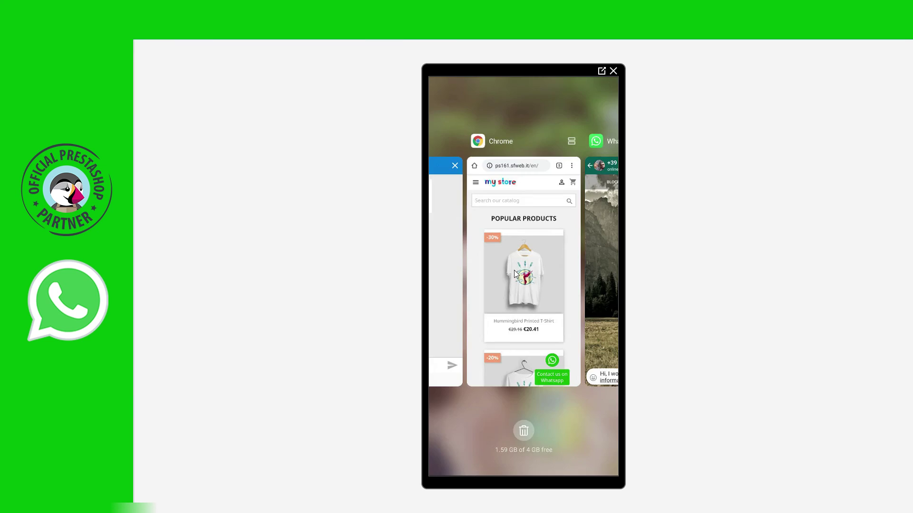
left_click(514, 270)
Open the Hummingbird t-shirt page on mobile and scroll down to its WhatsApp Share links.
left_click(529, 276)
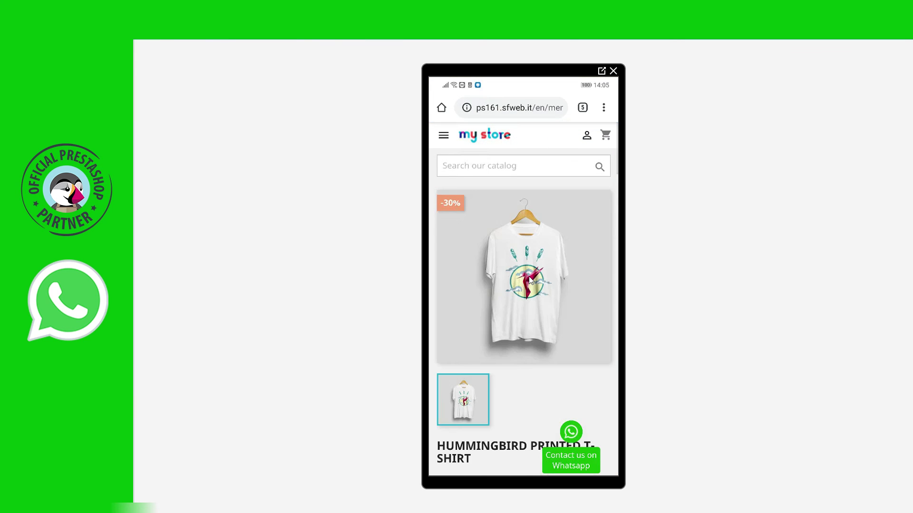
scroll(531, 279, "down", 3)
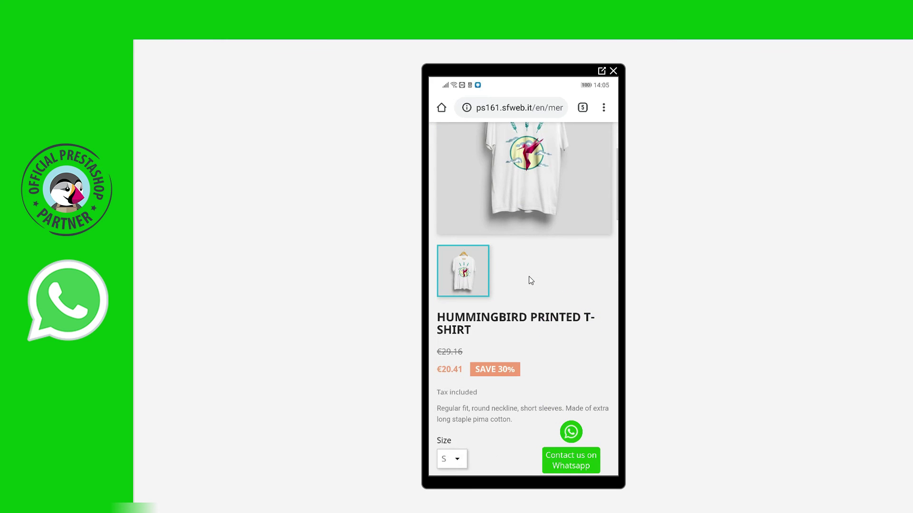
scroll(530, 279, "down", 4)
scroll(531, 280, "down", 3)
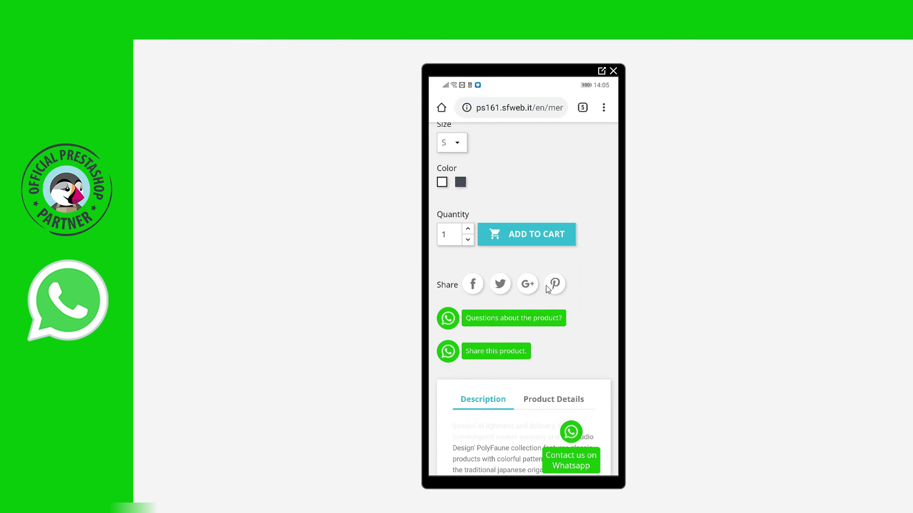
Share the t-shirt through WhatsApp on the phone, selecting four contacts in the Send to list.
left_click(507, 353)
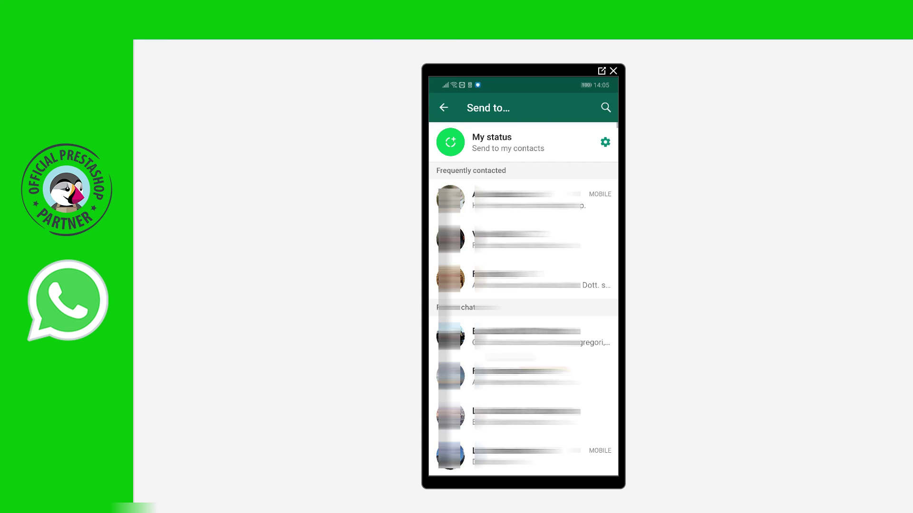
left_click(523, 200)
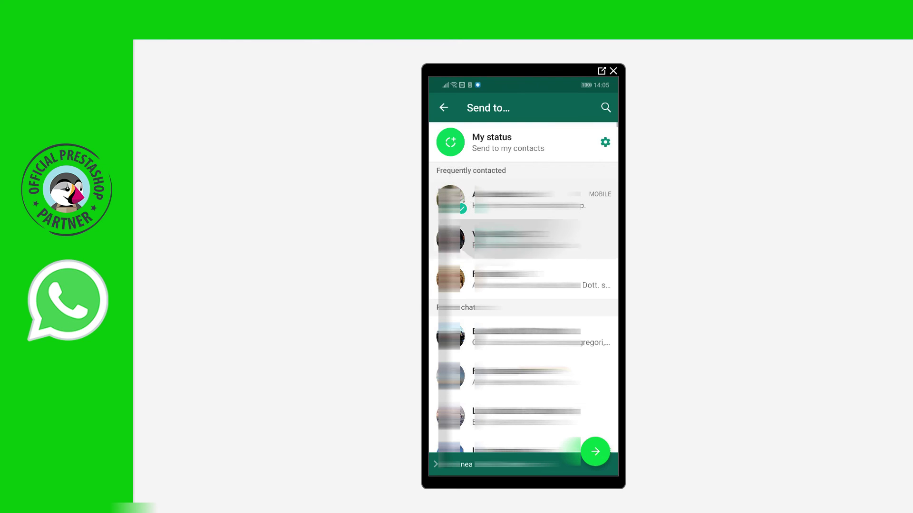
left_click(523, 239)
left_click(523, 279)
left_click(523, 336)
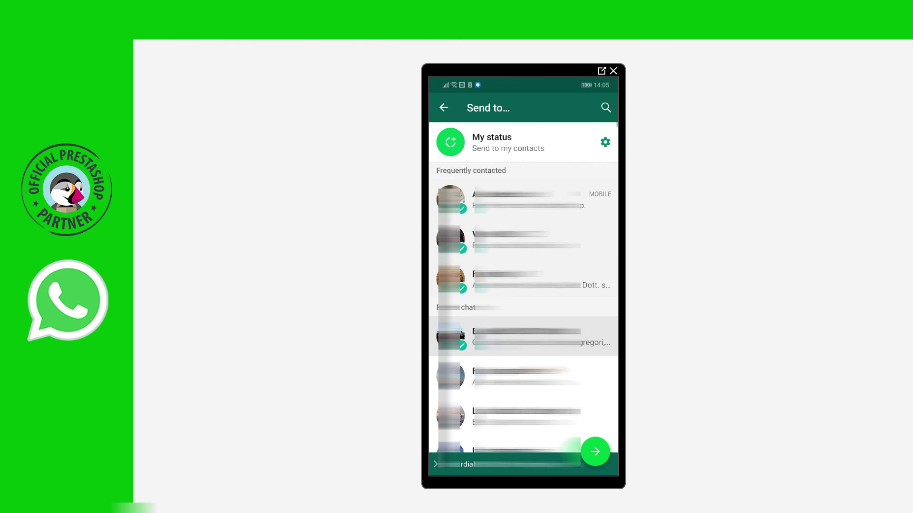